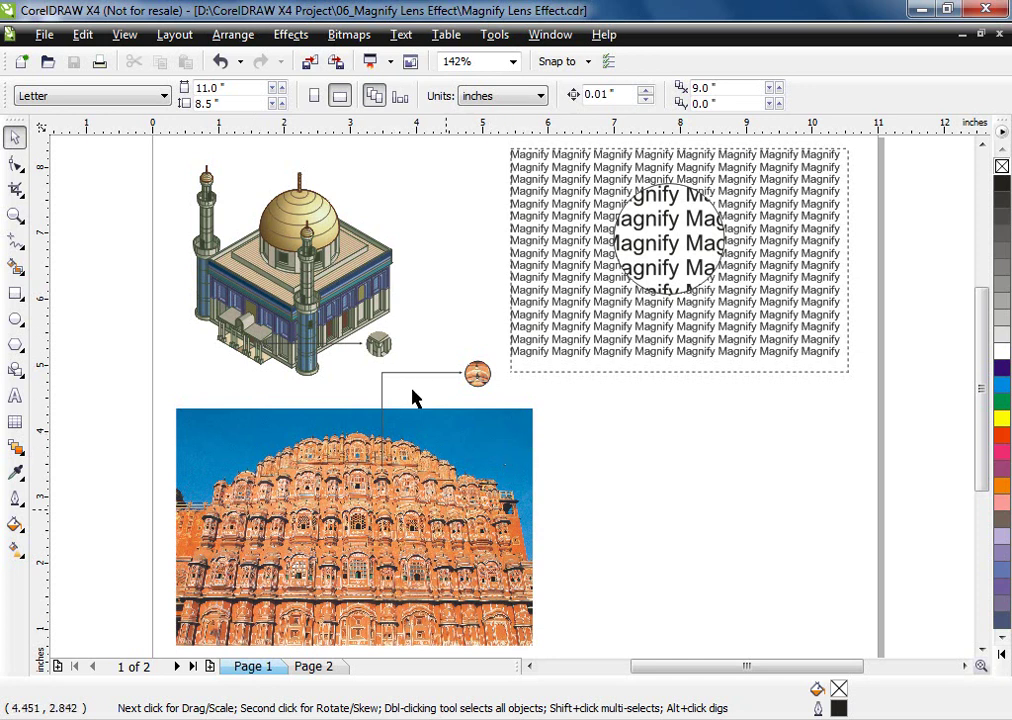
# Step: Examine the finished magnify lens examples on page 1: the text block, the domed building and the palace photo
pyautogui.moveTo(512, 153); pyautogui.dragTo(866, 380)
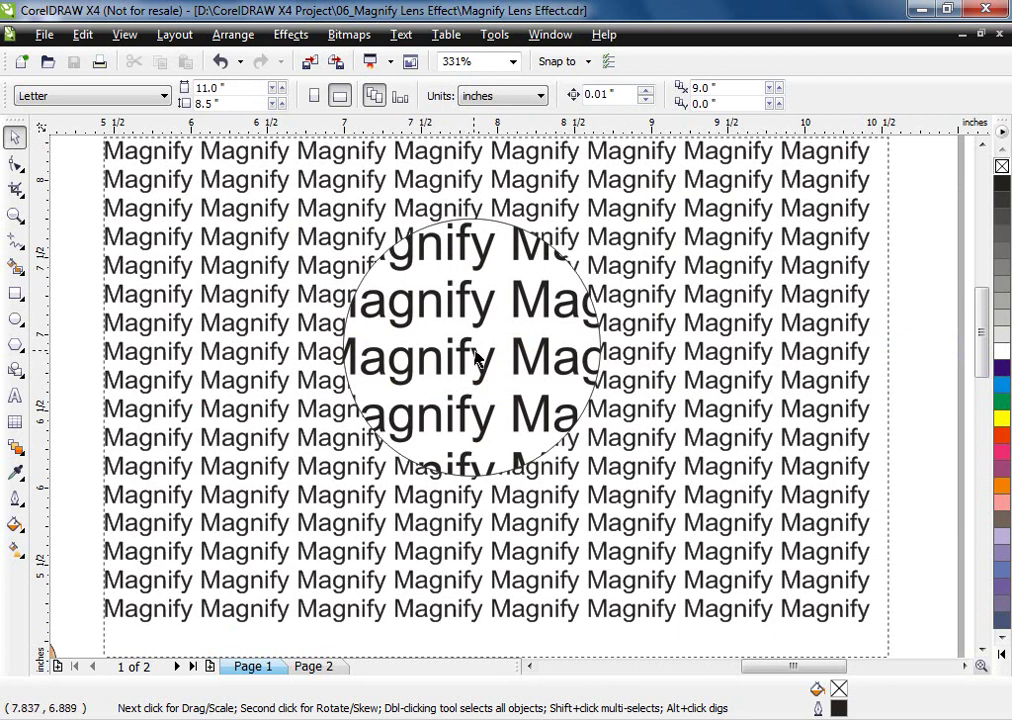
pyautogui.scroll(-2, 513, 402)
pyautogui.scroll(-2, 513, 402)
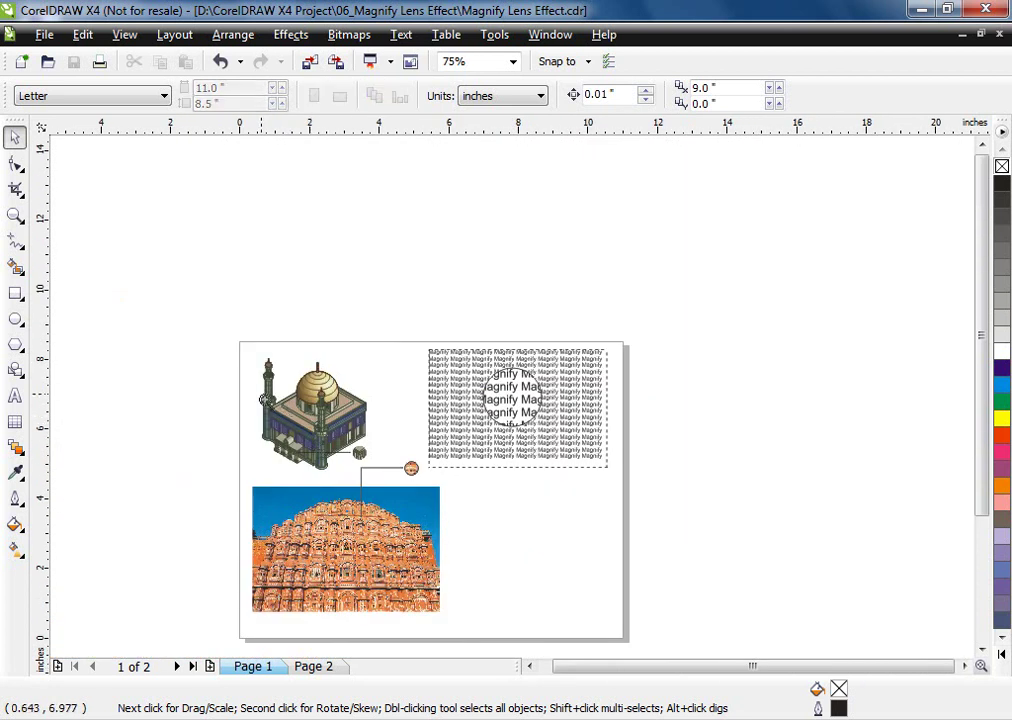
pyautogui.scroll(5, 304, 435)
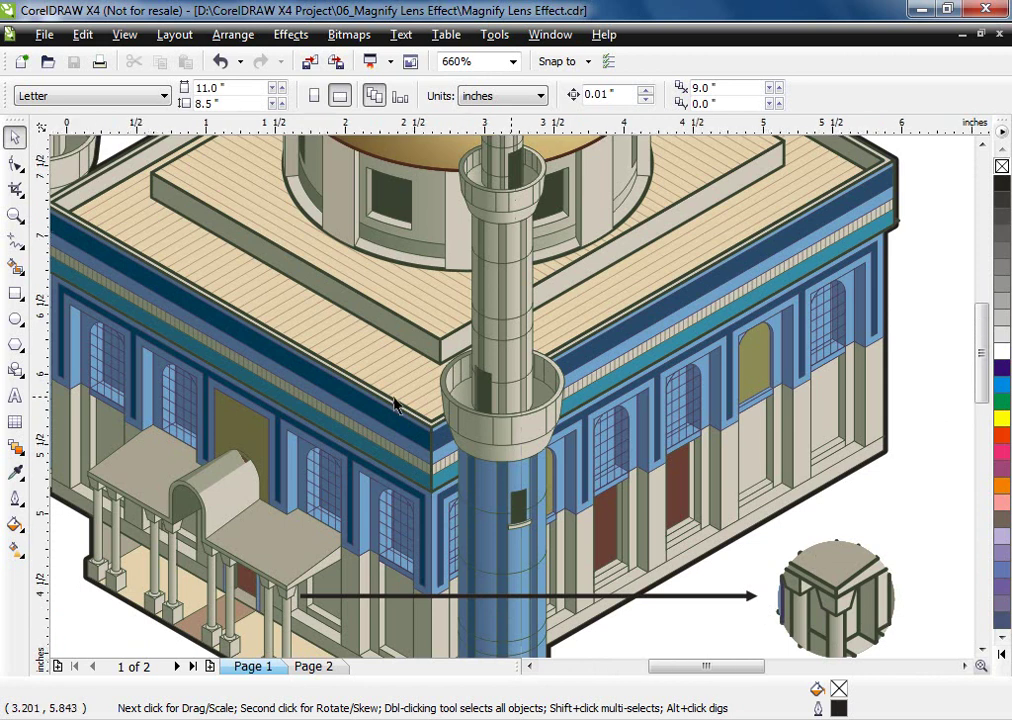
pyautogui.scroll(-5, 766, 448)
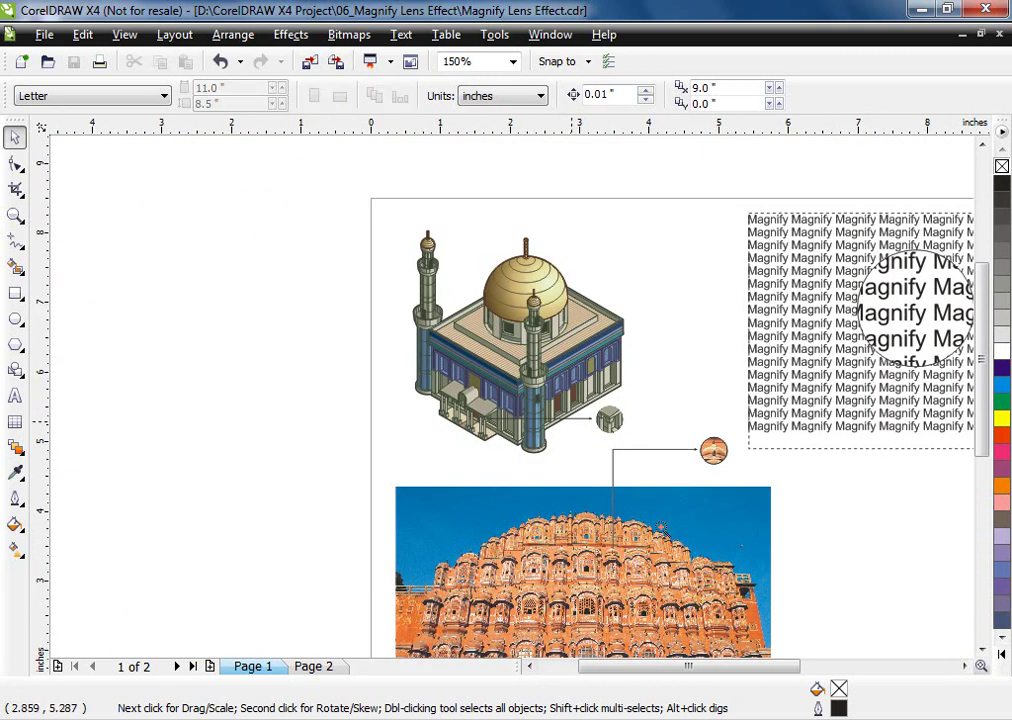
pyautogui.scroll(4, 788, 587)
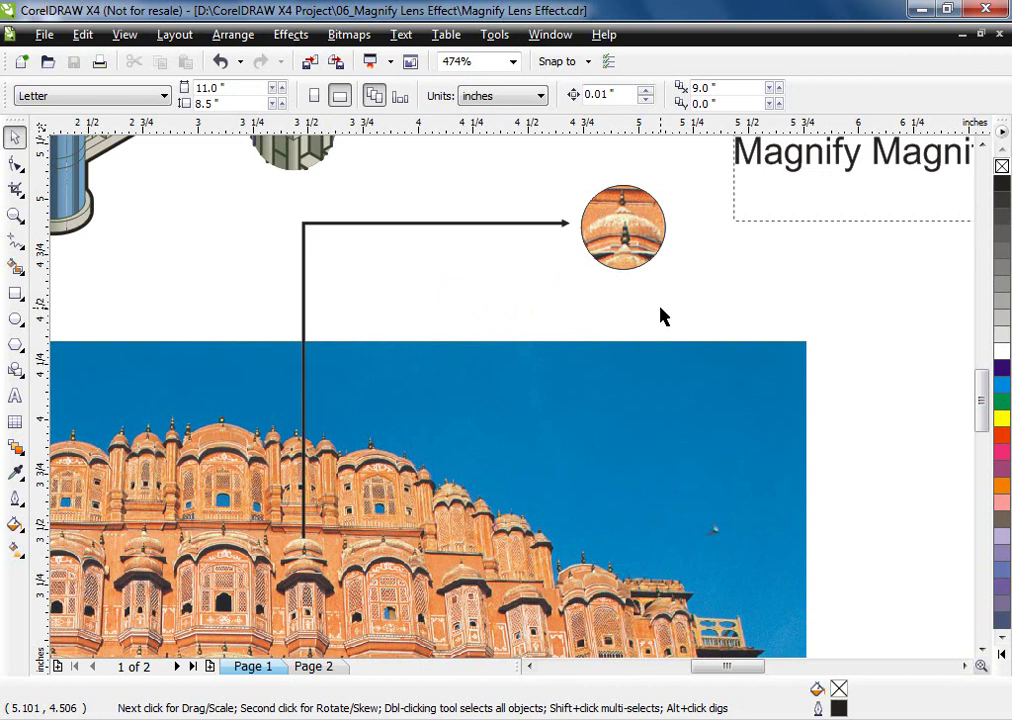
pyautogui.scroll(-1, 513, 406)
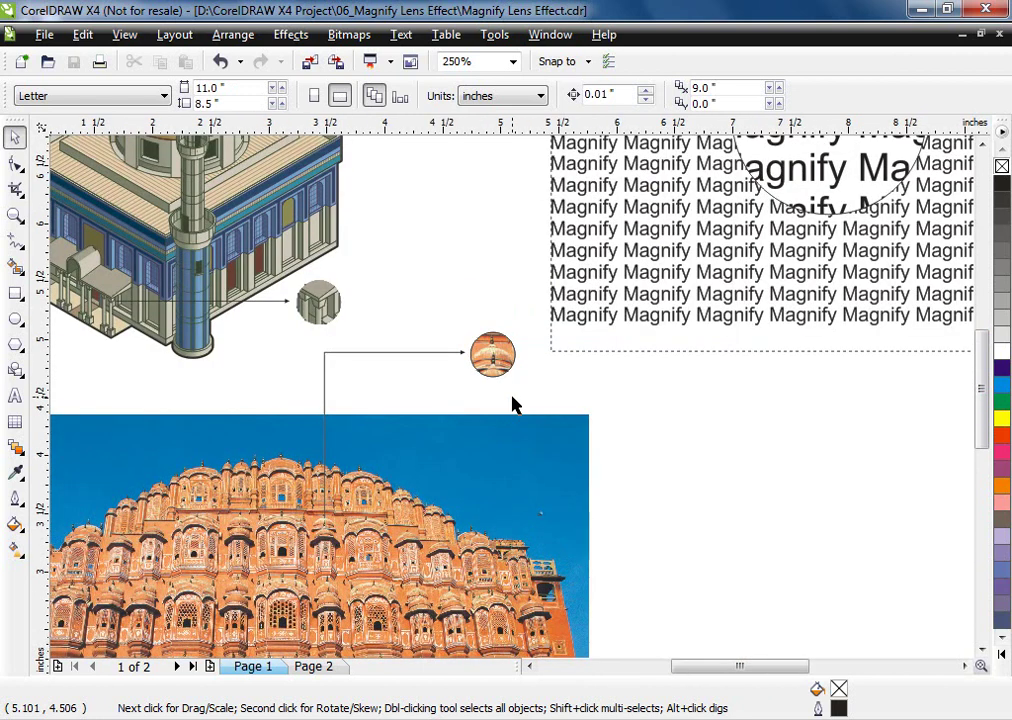
pyautogui.scroll(-1, 513, 404)
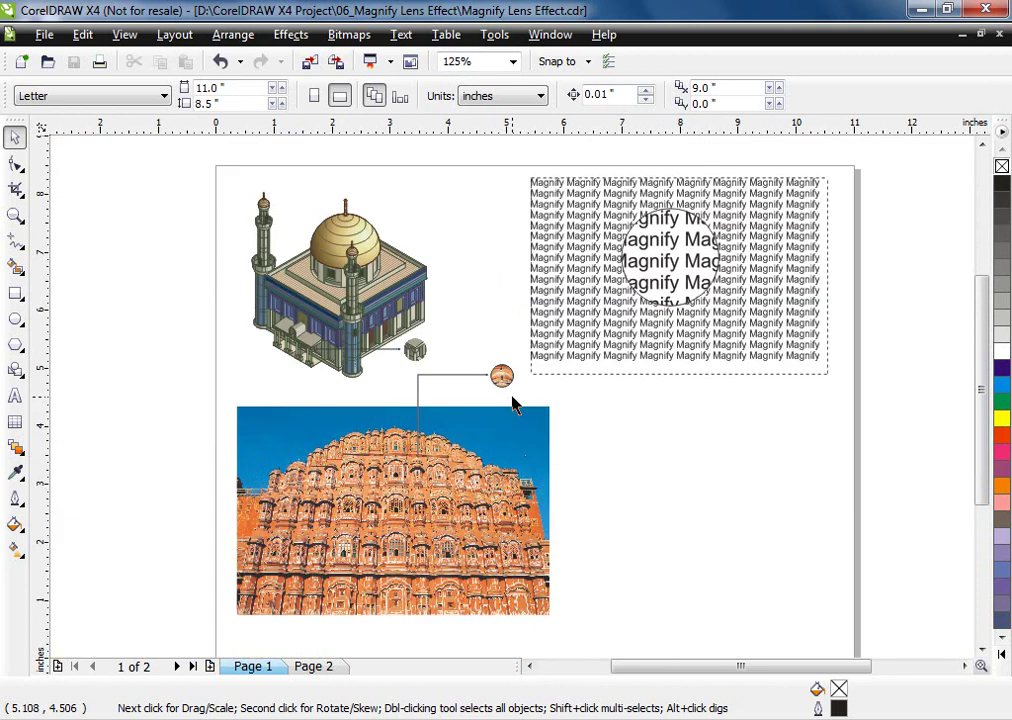
# Step: On page 2, draw a circle about 0.94 inches wide over the upper middle of the palace photo
pyautogui.press('pagedown')
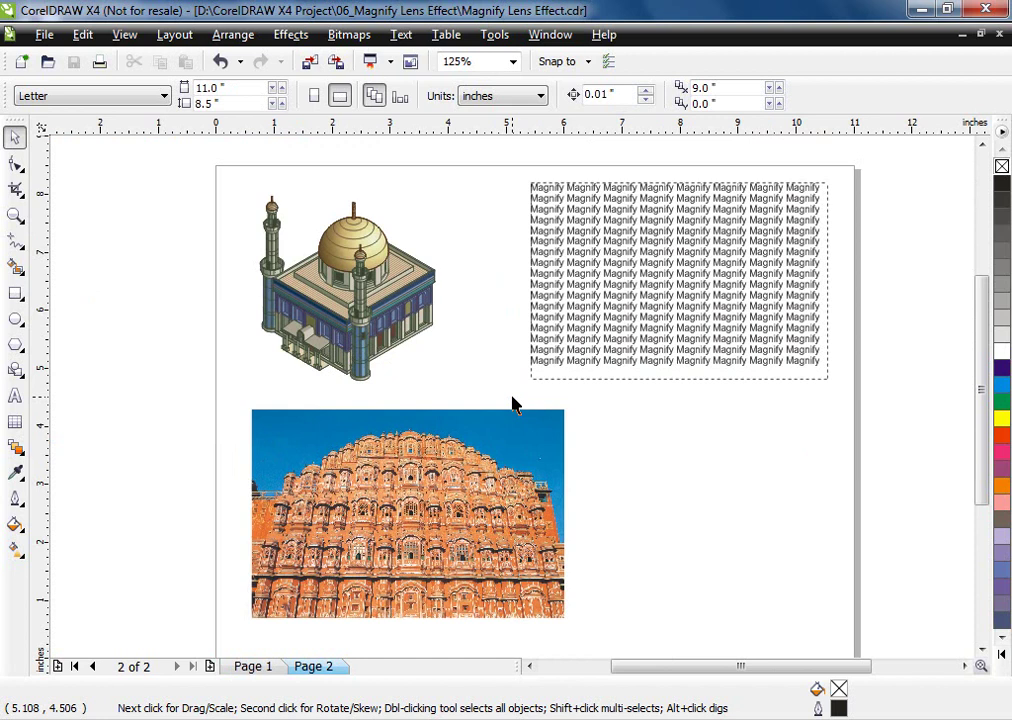
pyautogui.click(15, 318)
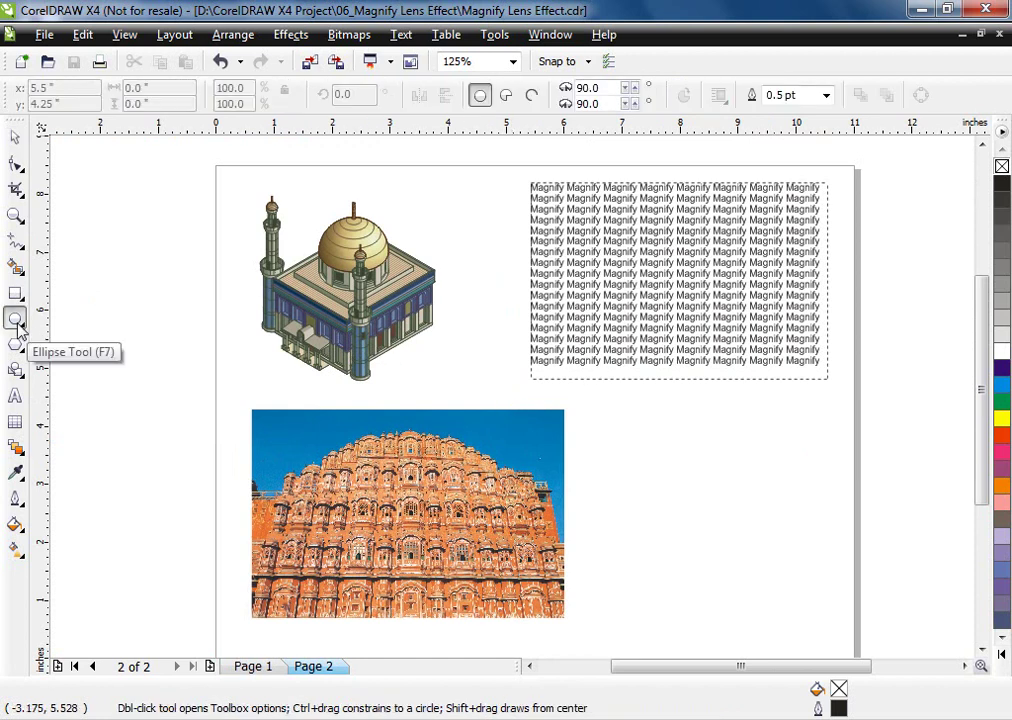
pyautogui.moveTo(629, 443); pyautogui.dragTo(423, 470)
pyautogui.press('space')
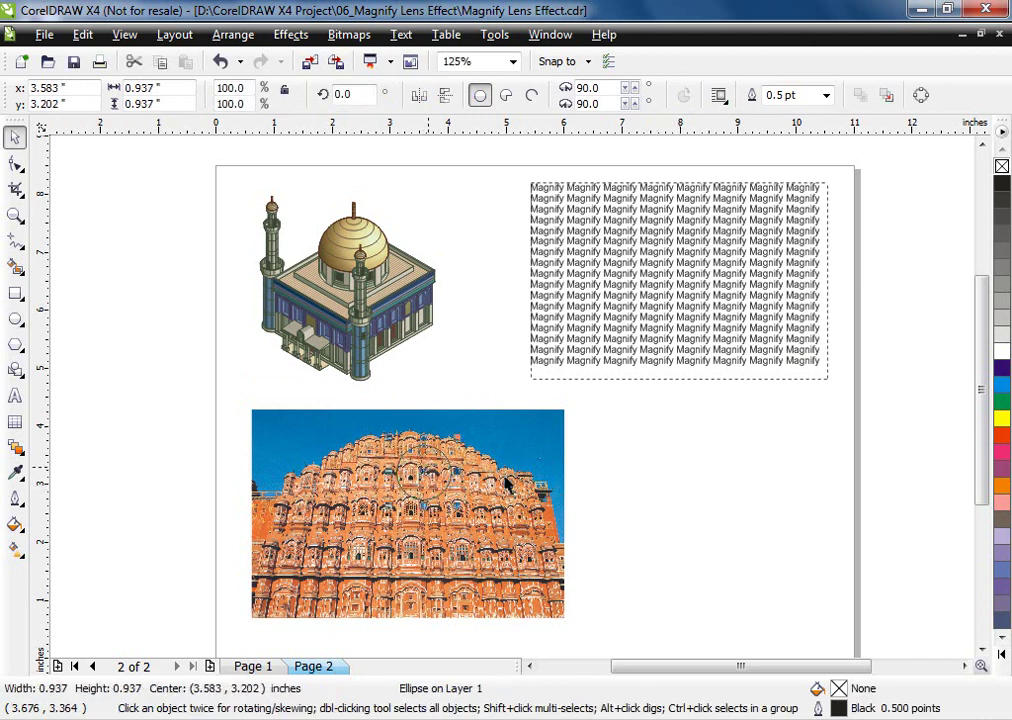
# Step: Apply a Magnify lens effect with an amount of 2.0x to the circle on the palace photo
pyautogui.click(298, 36)
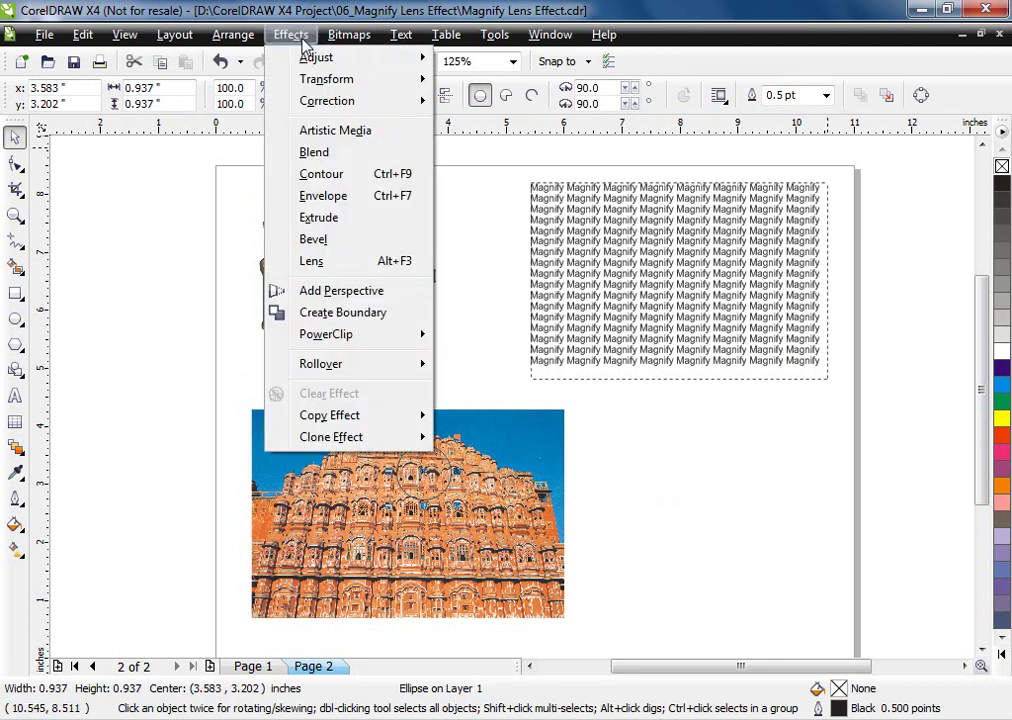
pyautogui.click(359, 262)
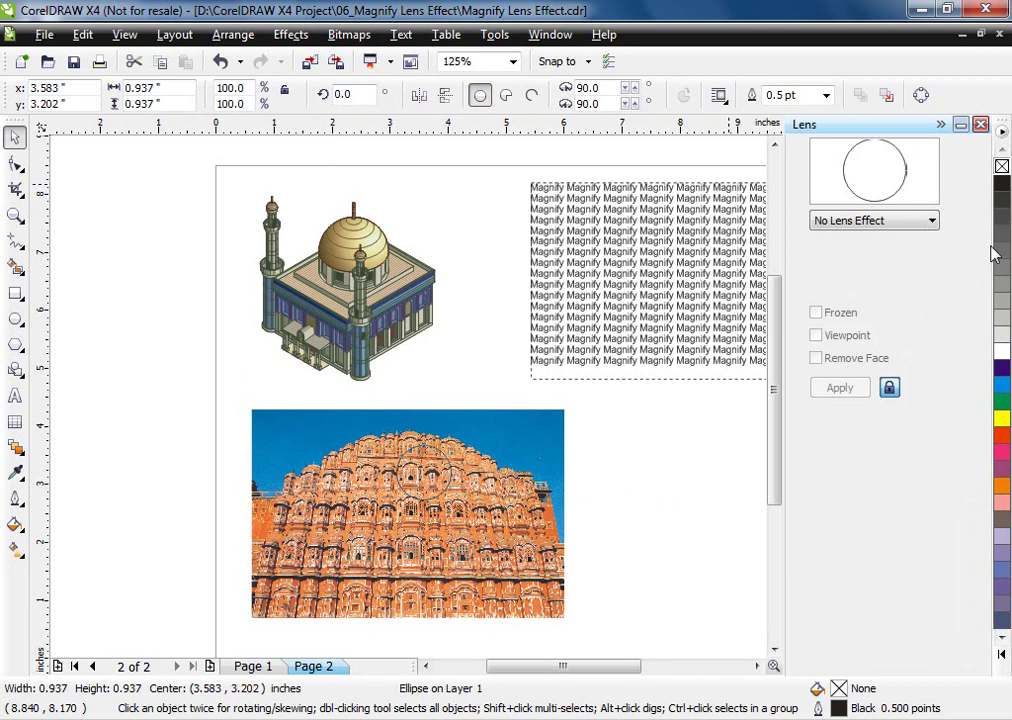
pyautogui.click(932, 221)
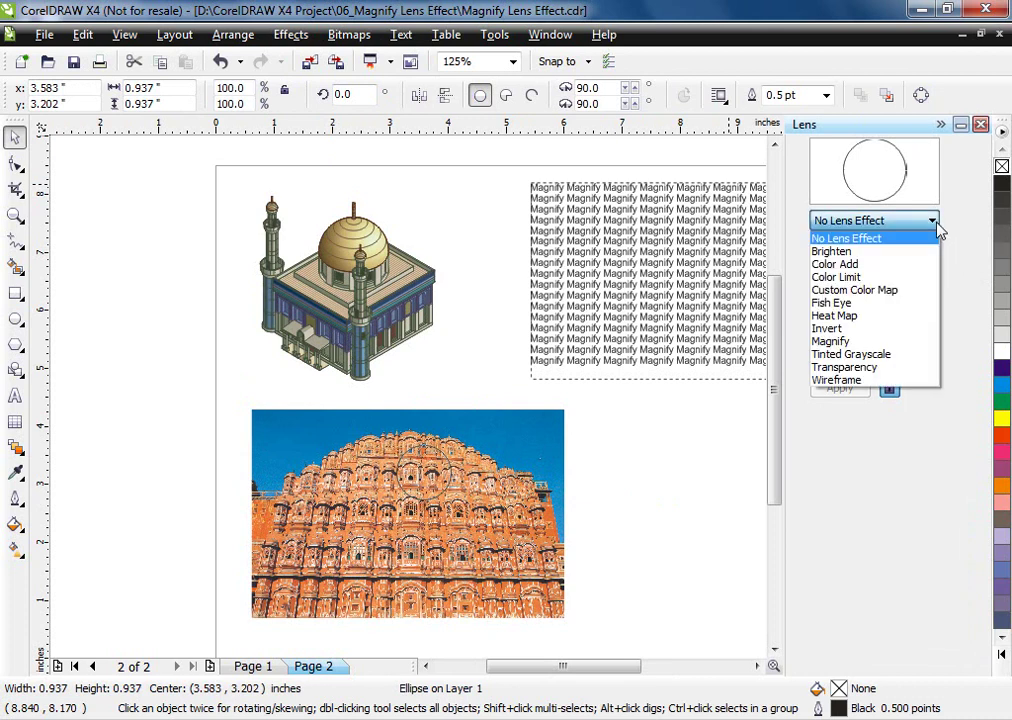
pyautogui.click(873, 344)
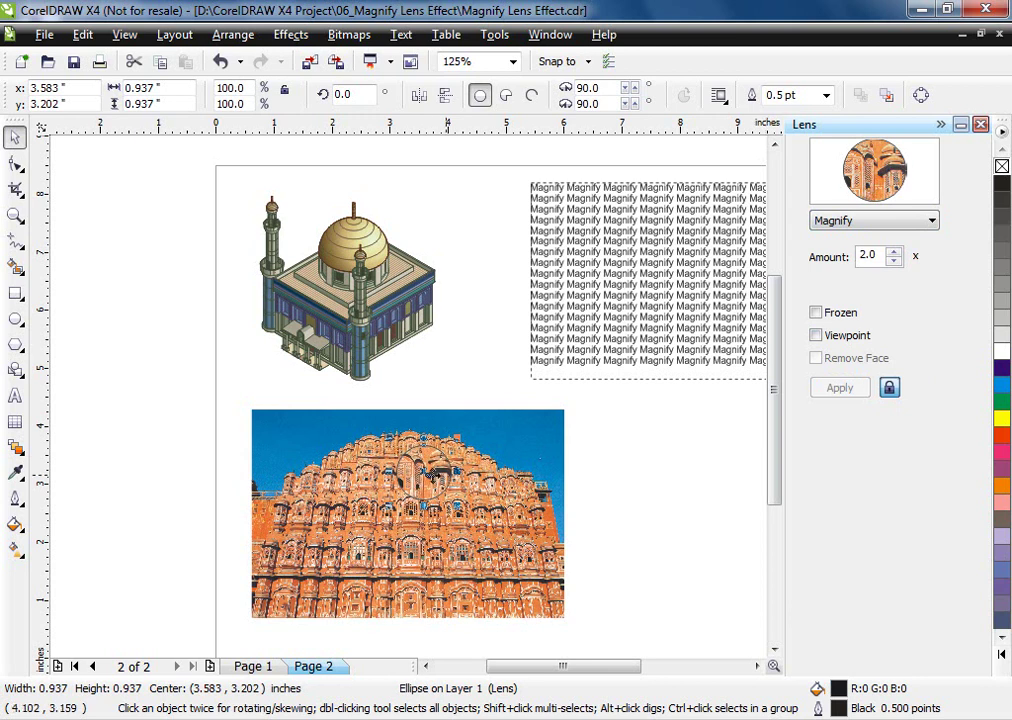
# Step: Freeze the circular lens over the central upper facade and place it beside the right edge of the palace photo
pyautogui.moveTo(428, 465); pyautogui.dragTo(465, 476)
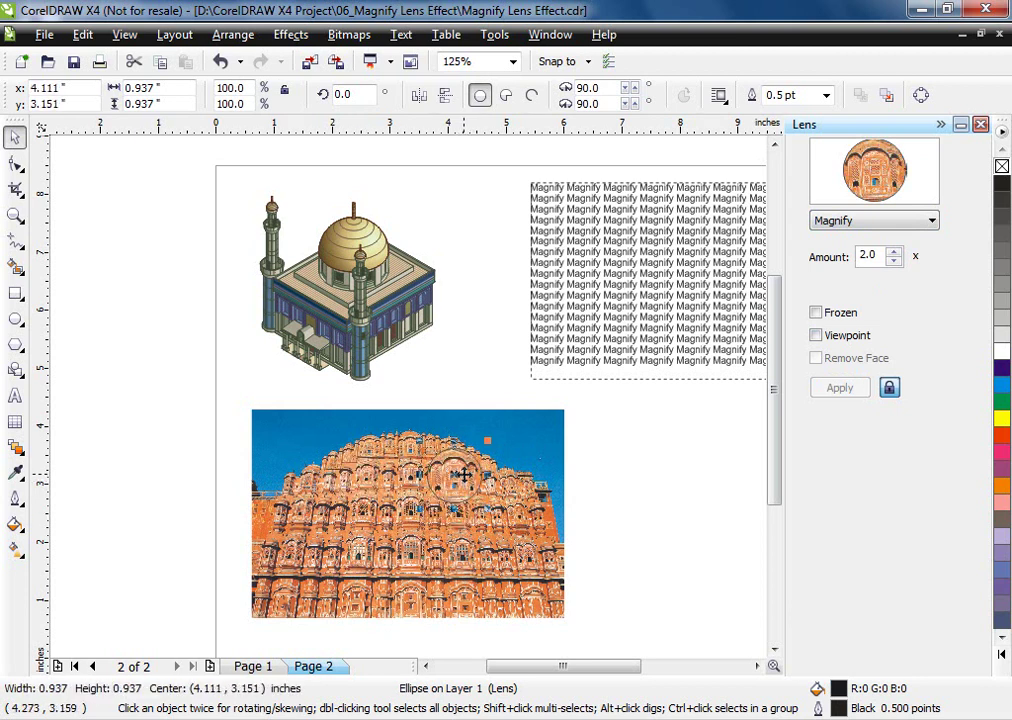
pyautogui.moveTo(462, 478); pyautogui.dragTo(444, 468)
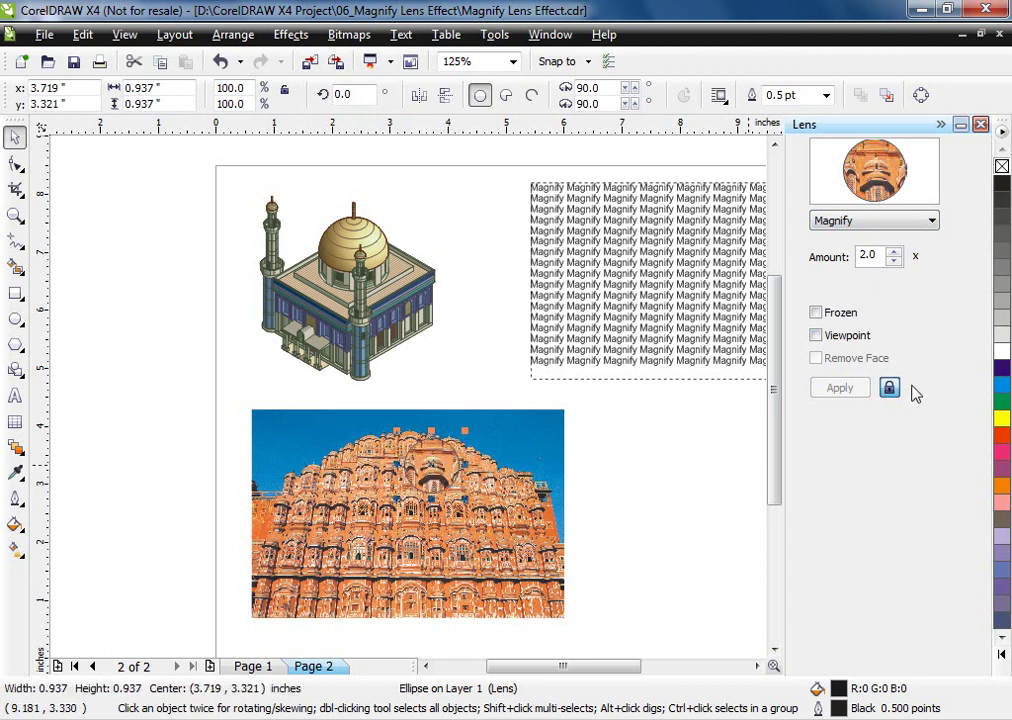
pyautogui.click(840, 316)
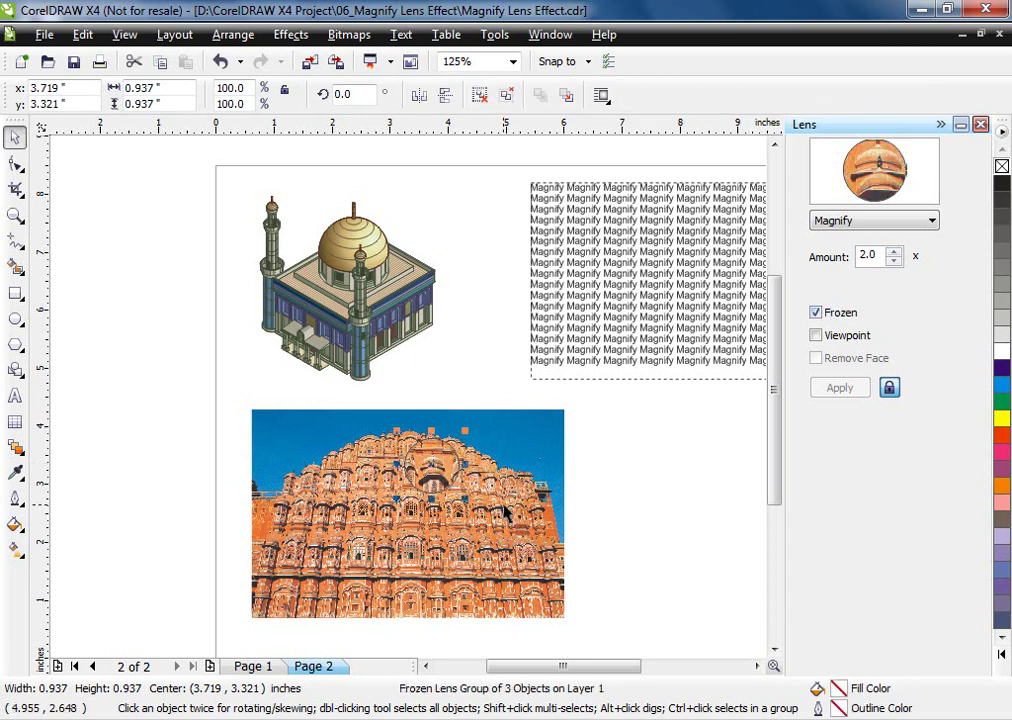
pyautogui.moveTo(432, 458); pyautogui.dragTo(645, 431)
# Step: Draw a straight freehand callout line from the magnified facade detail to the circular lens, spanning about 2.98 inches horizontally
pyautogui.click(15, 241)
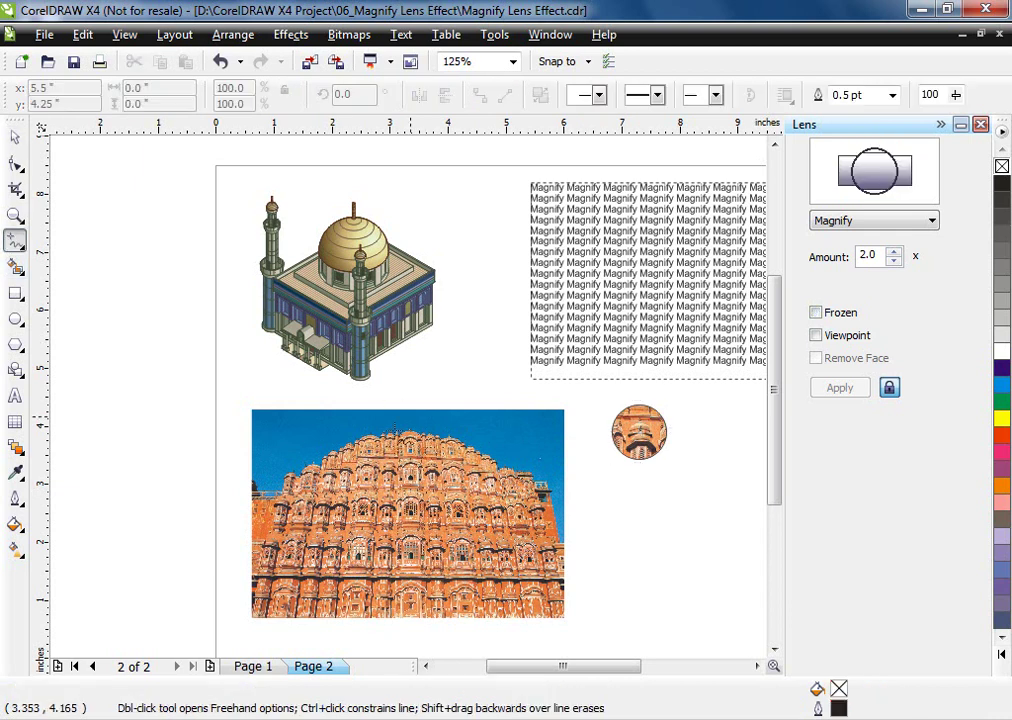
pyautogui.moveTo(430, 453)
pyautogui.mouseDown()
pyautogui.moveTo(616, 442)
pyautogui.moveTo(605, 433)
pyautogui.mouseUp()
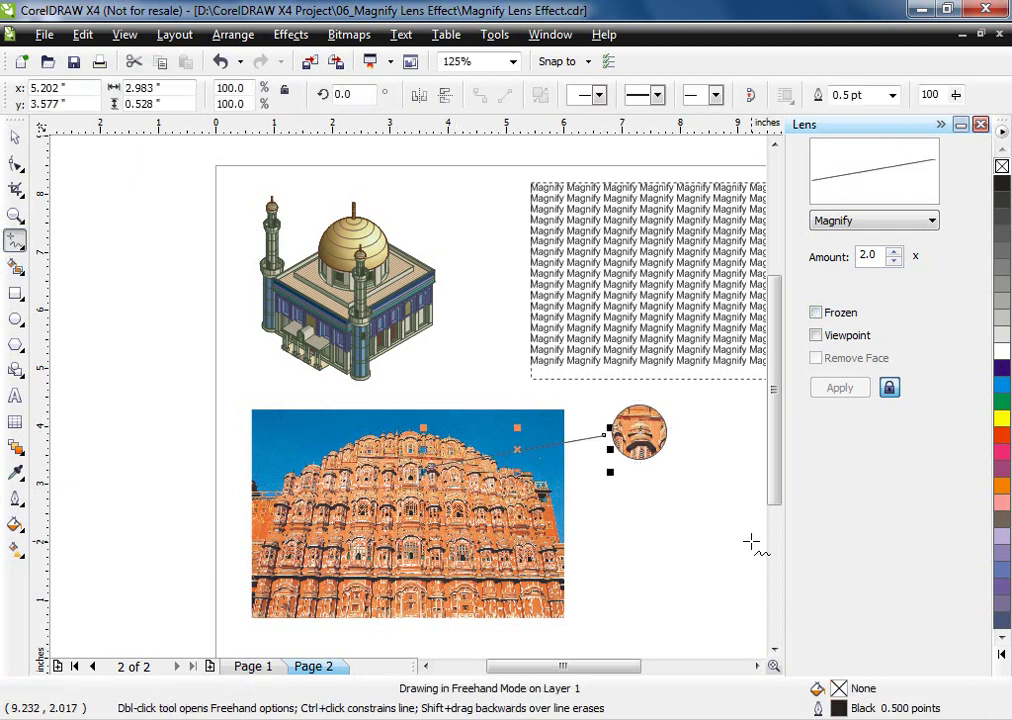
pyautogui.press('space')
pyautogui.click(672, 528)
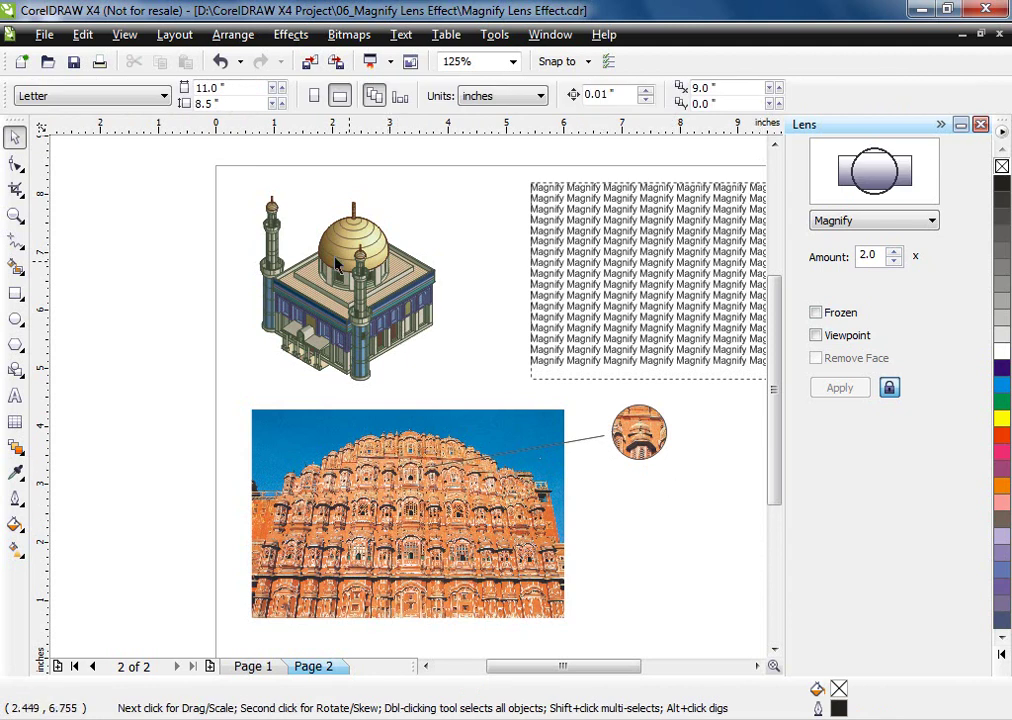
# Step: Draw a square, scale it to about 0.58 inches wide and place it over the domed building's entrance porch
pyautogui.click(15, 318)
pyautogui.click(17, 294)
pyautogui.click(30, 302)
pyautogui.moveTo(454, 191); pyautogui.dragTo(492, 231)
pyautogui.press('space')
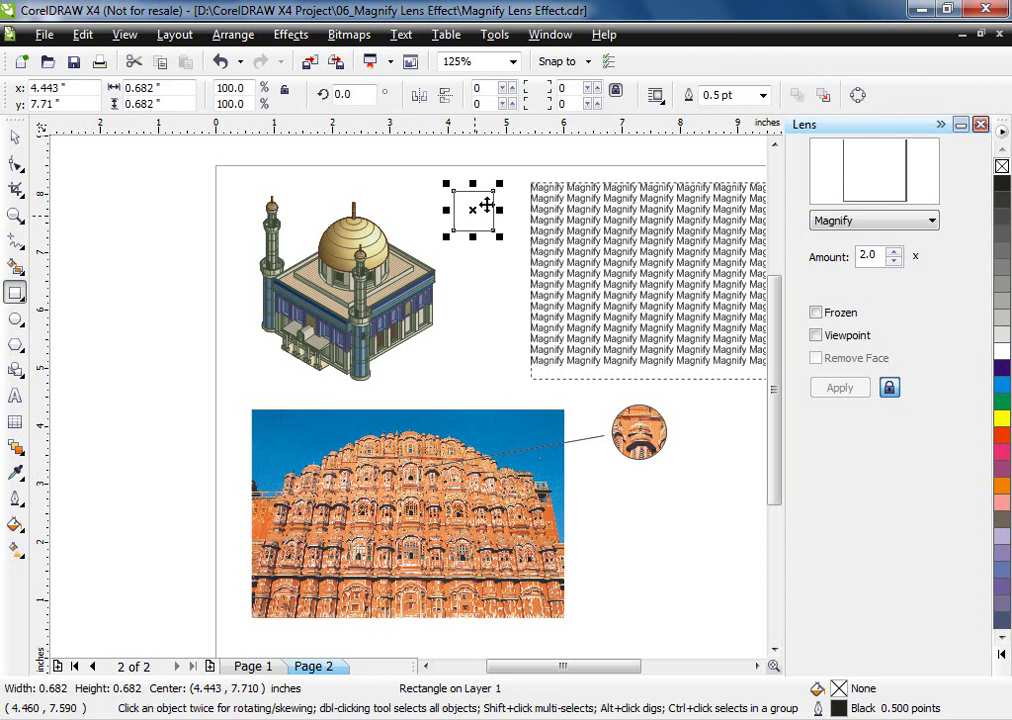
pyautogui.moveTo(497, 187); pyautogui.dragTo(321, 345)
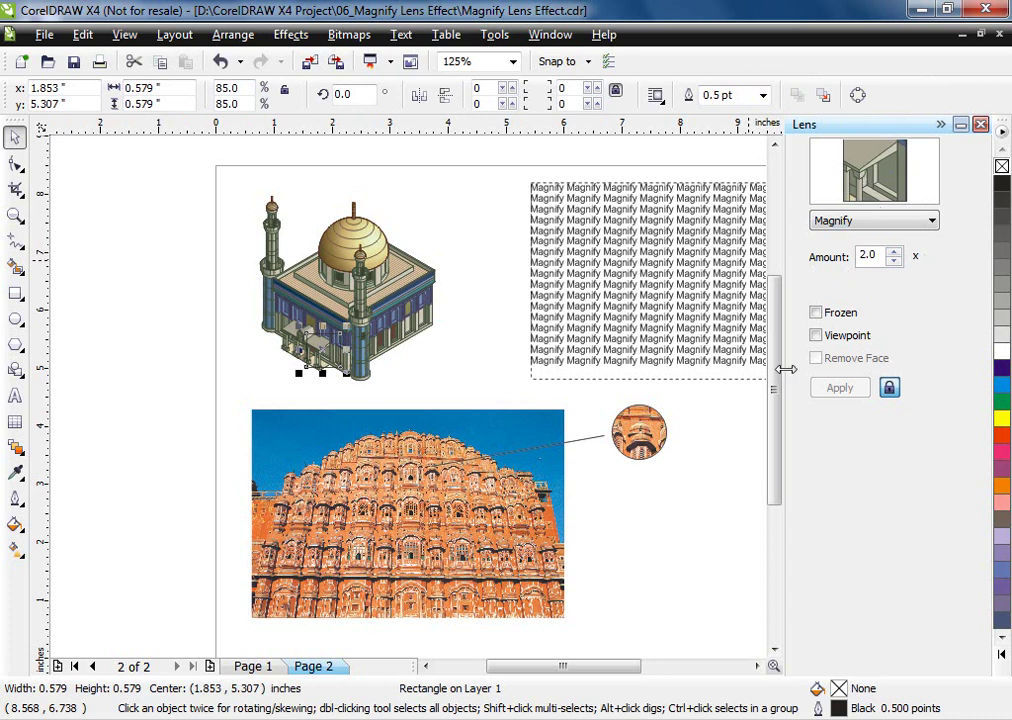
# Step: Give the square a frozen 2.0x Magnify lens and move it to the empty area right of the building's dome
pyautogui.click(816, 313)
pyautogui.moveTo(330, 345); pyautogui.dragTo(495, 197)
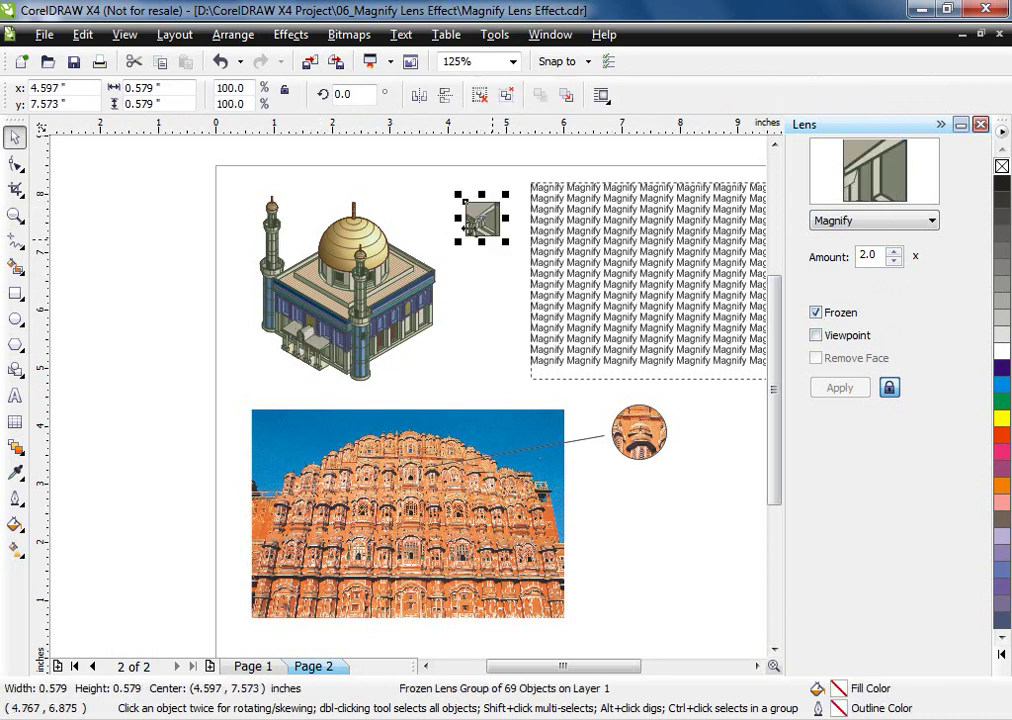
pyautogui.click(486, 290)
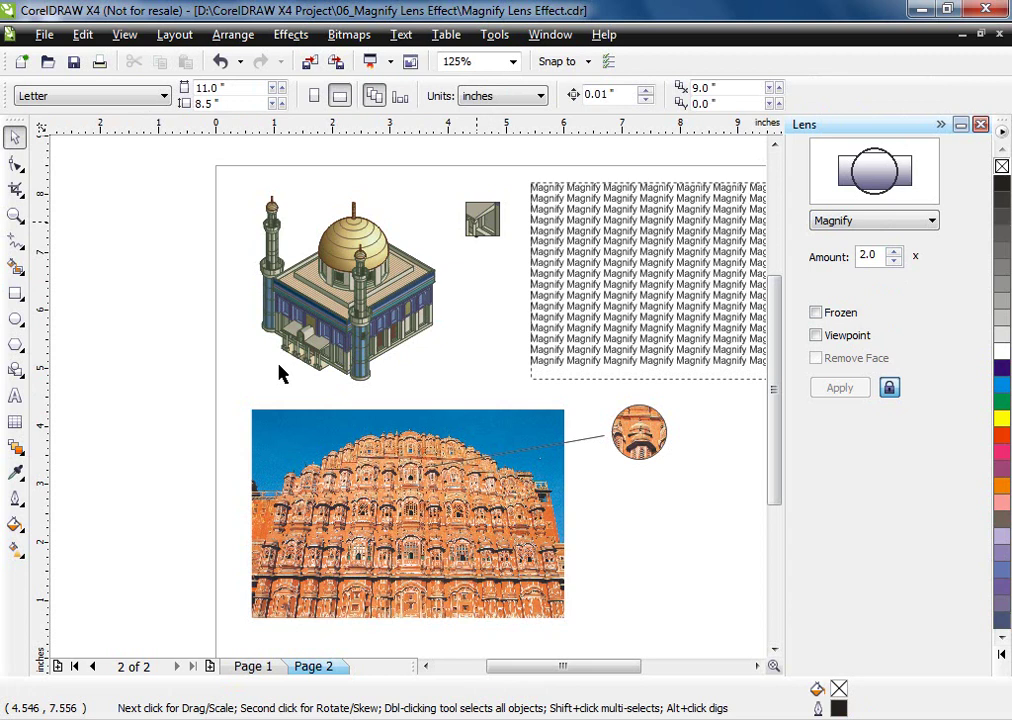
# Step: Draw a two-segment freehand callout line from the building's porch out to the right and up to the square lens
pyautogui.click(15, 241)
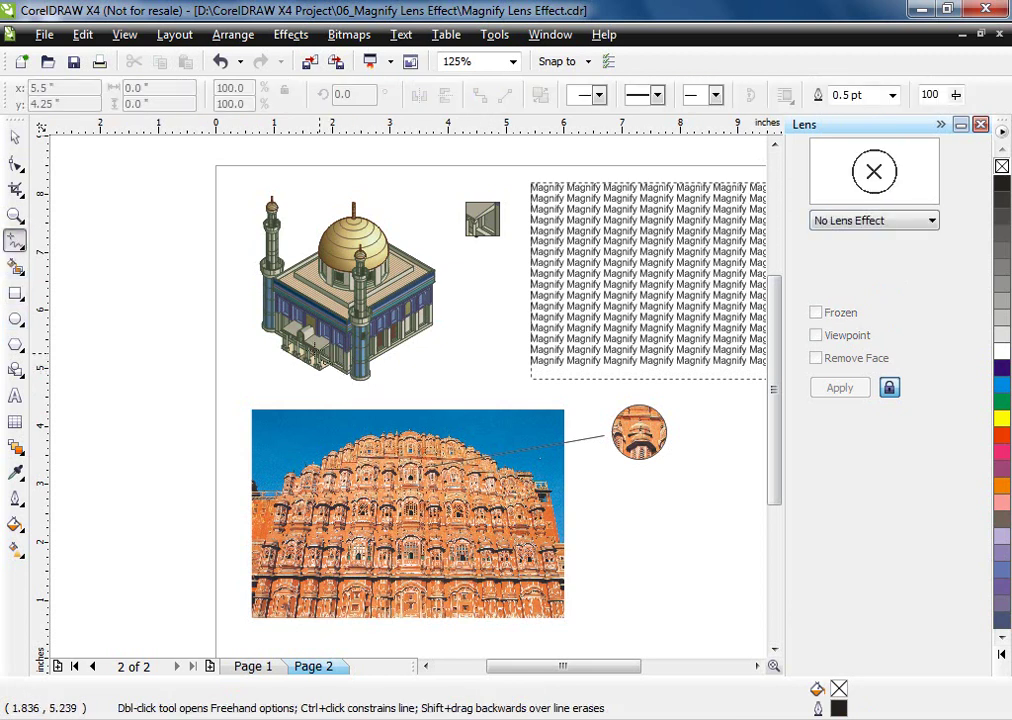
pyautogui.click(388, 352)
pyautogui.doubleClick(463, 340)
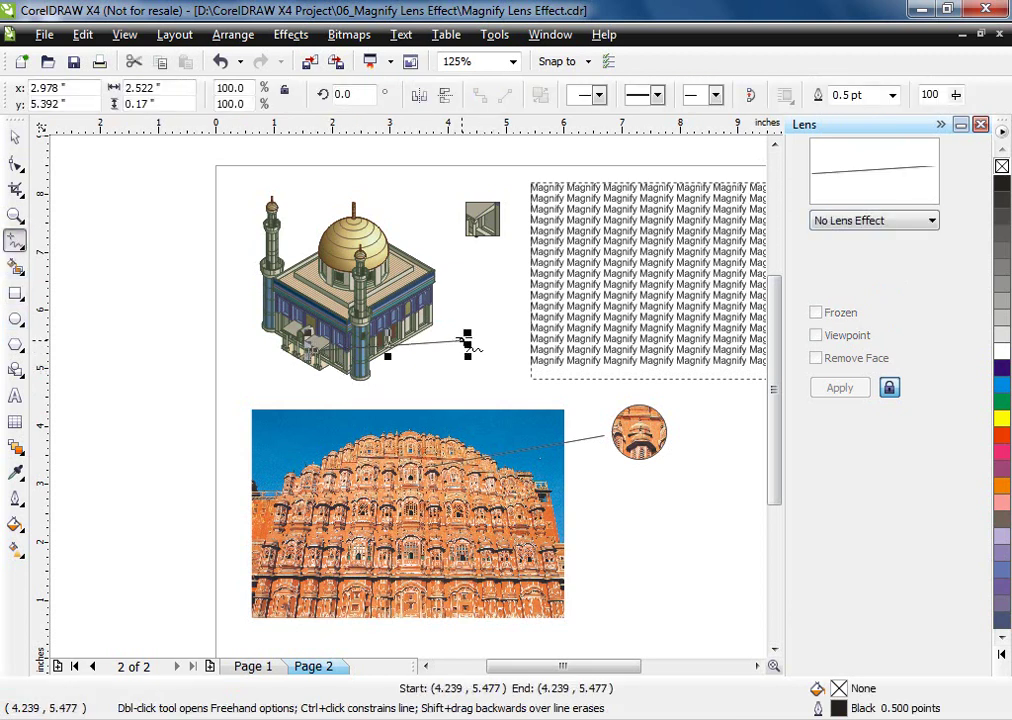
pyautogui.click(472, 248)
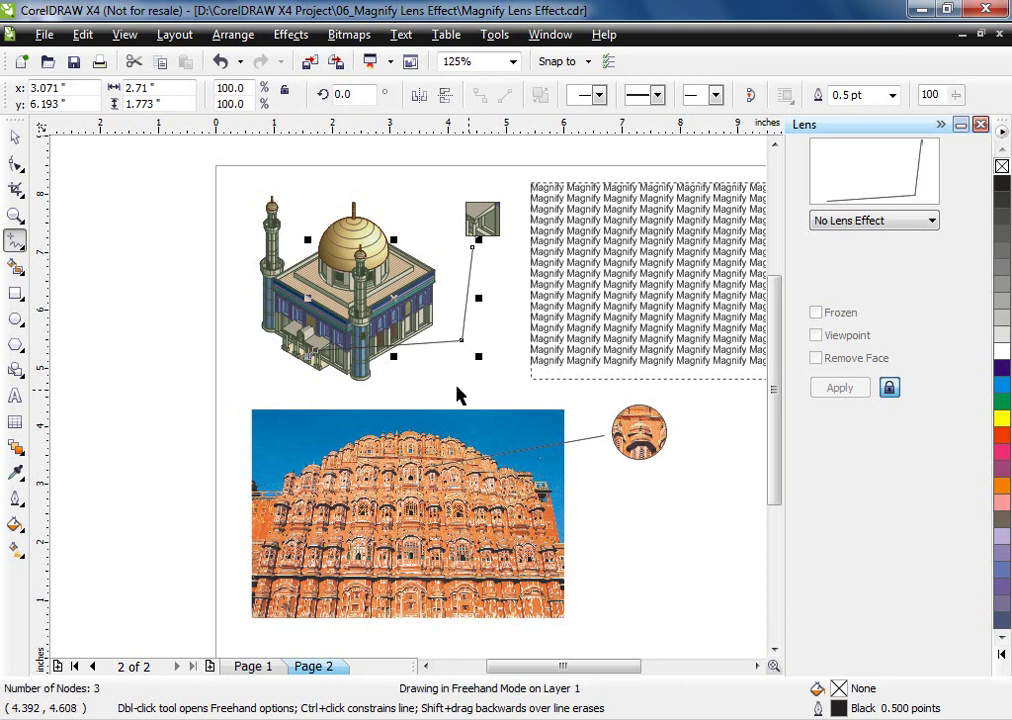
pyautogui.press('space')
pyautogui.click(549, 392)
# Step: Draw a five-sided polygon, scale it to about 1.67 inches wide and place it over the middle of the Magnify text block
pyautogui.press('F3')
pyautogui.press('z')
pyautogui.moveTo(282, 267); pyautogui.dragTo(632, 518)
pyautogui.click(15, 343)
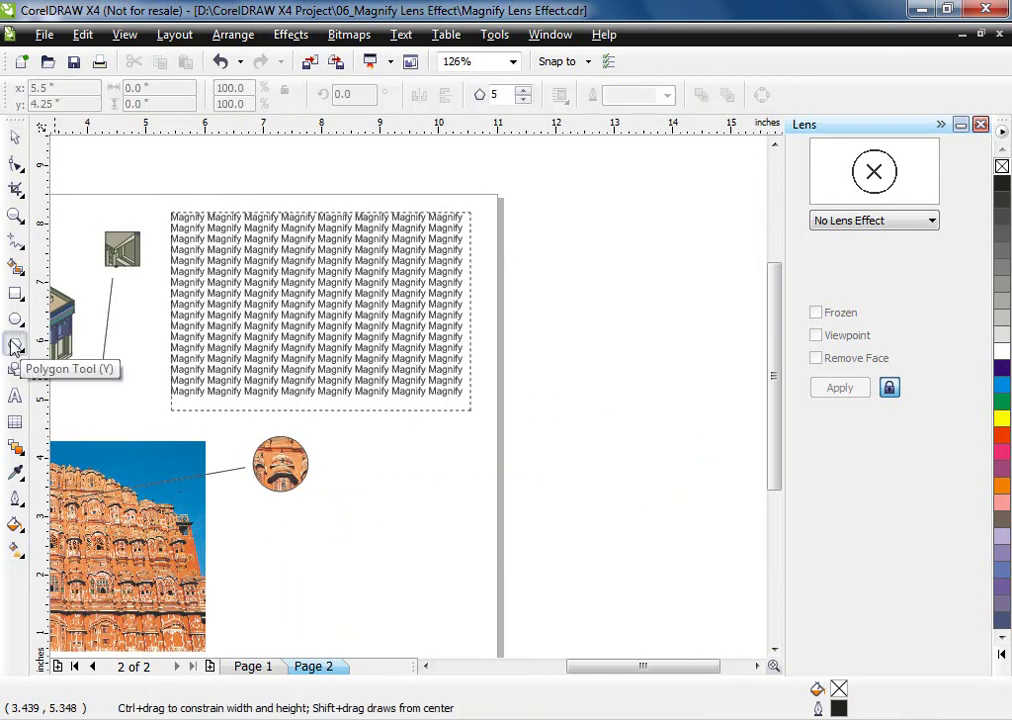
pyautogui.moveTo(536, 287); pyautogui.dragTo(654, 392)
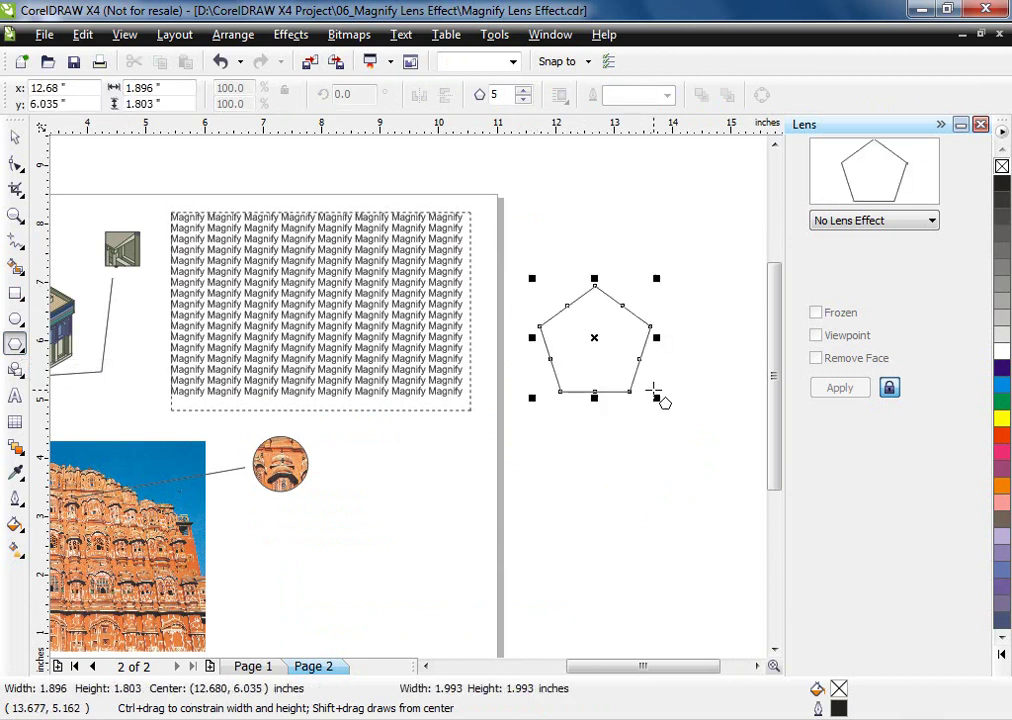
pyautogui.press('space')
pyautogui.moveTo(658, 281); pyautogui.dragTo(642, 293)
pyautogui.moveTo(553, 339); pyautogui.dragTo(316, 293)
# Step: Apply a 2.0x Magnify lens to the pentagon and set its viewpoint on the palace photo at X 5.449, Y 3.017 inches
pyautogui.click(932, 224)
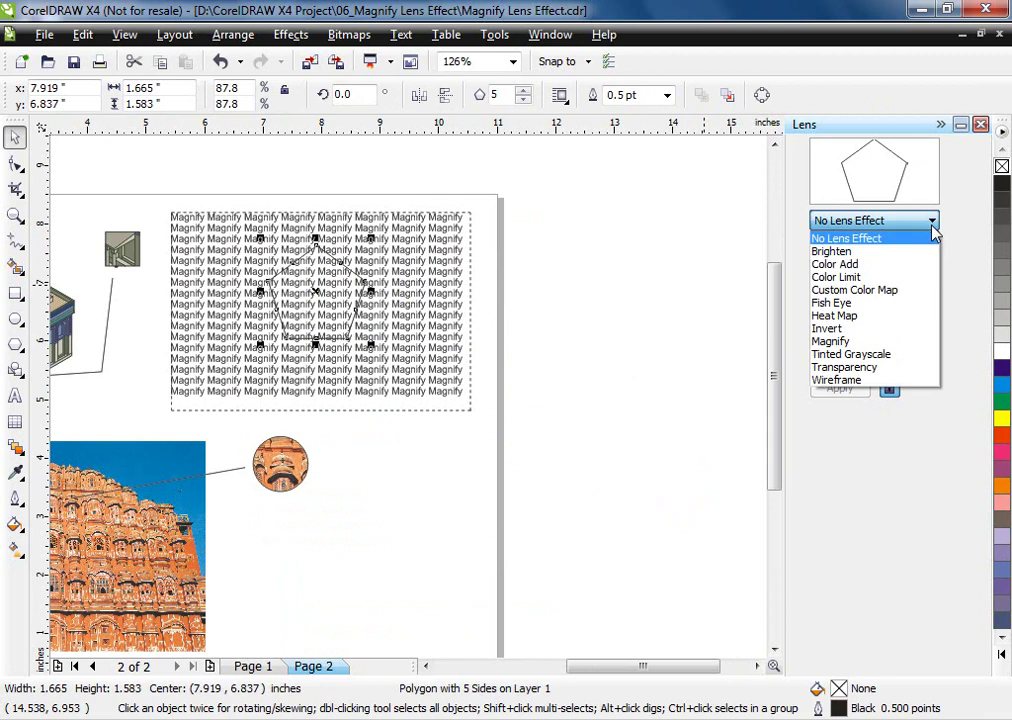
pyautogui.click(833, 341)
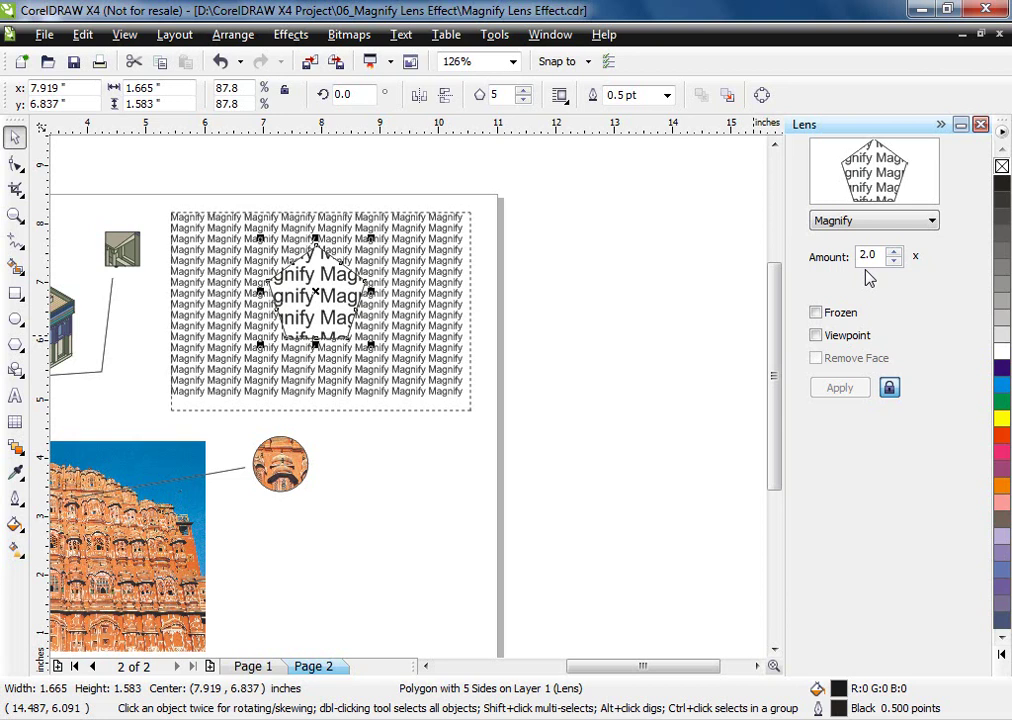
pyautogui.click(843, 340)
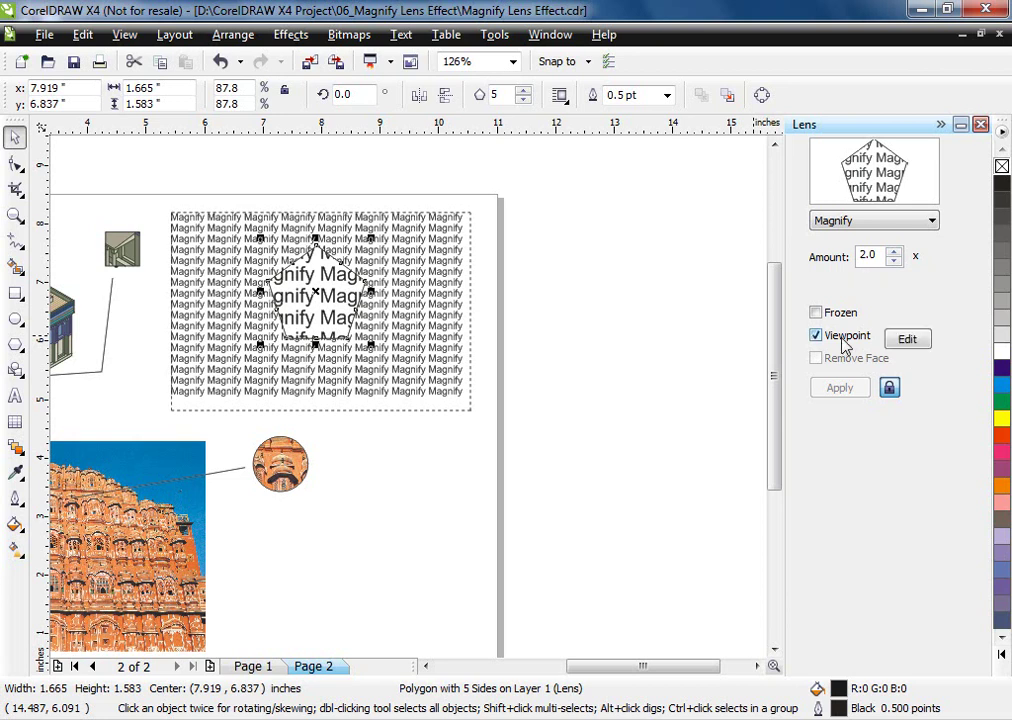
pyautogui.click(906, 340)
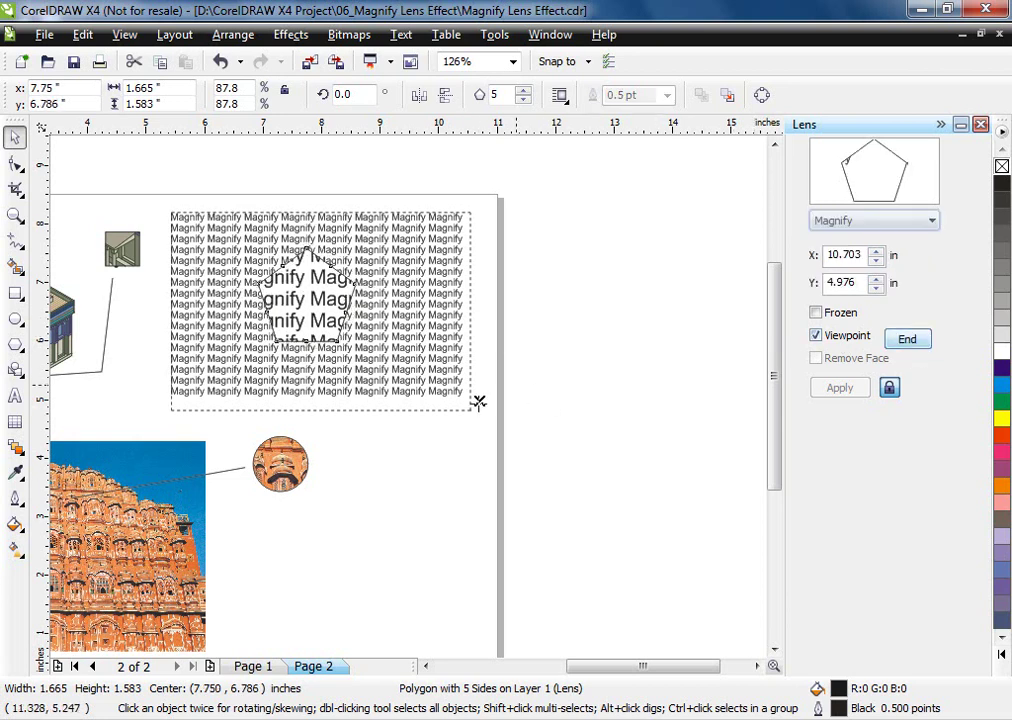
pyautogui.moveTo(479, 402); pyautogui.dragTo(171, 515)
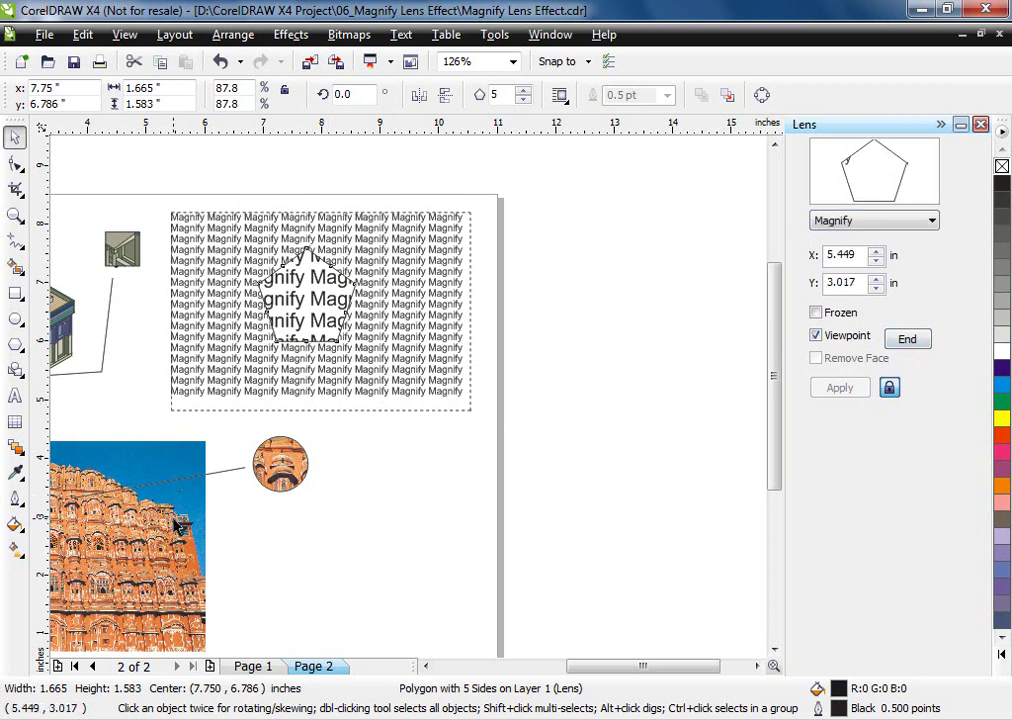
pyautogui.press('Return')
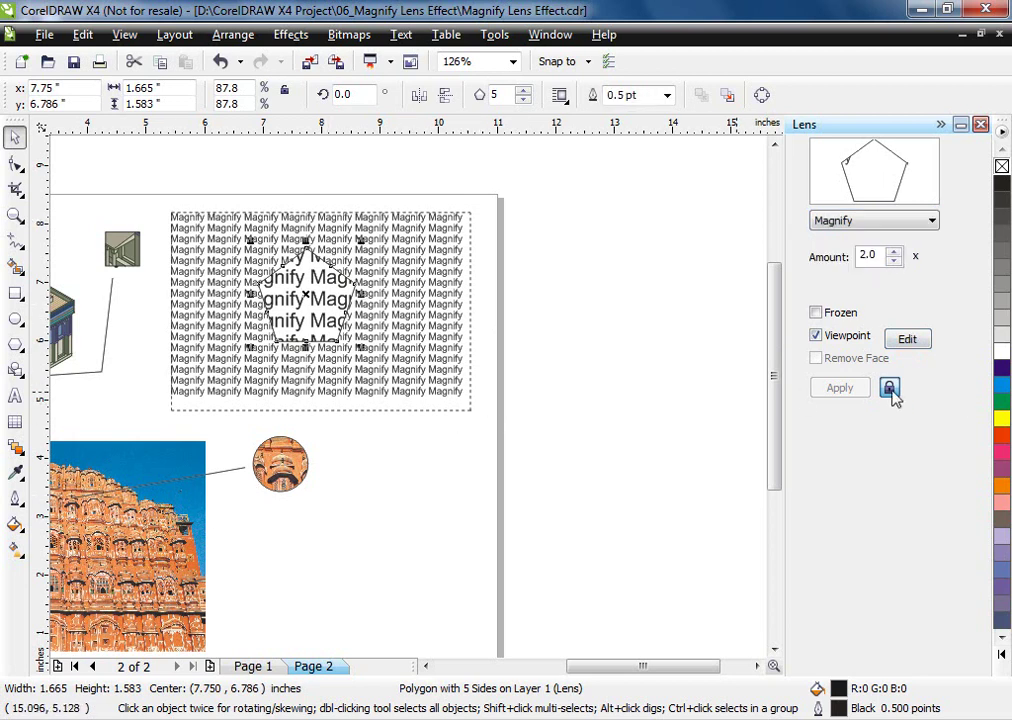
# Step: Apply the palace viewpoint to the pentagon lens, and reset its viewpoint to the building's golden dome at X 2.408, Y 7.037 inches
pyautogui.click(841, 396)
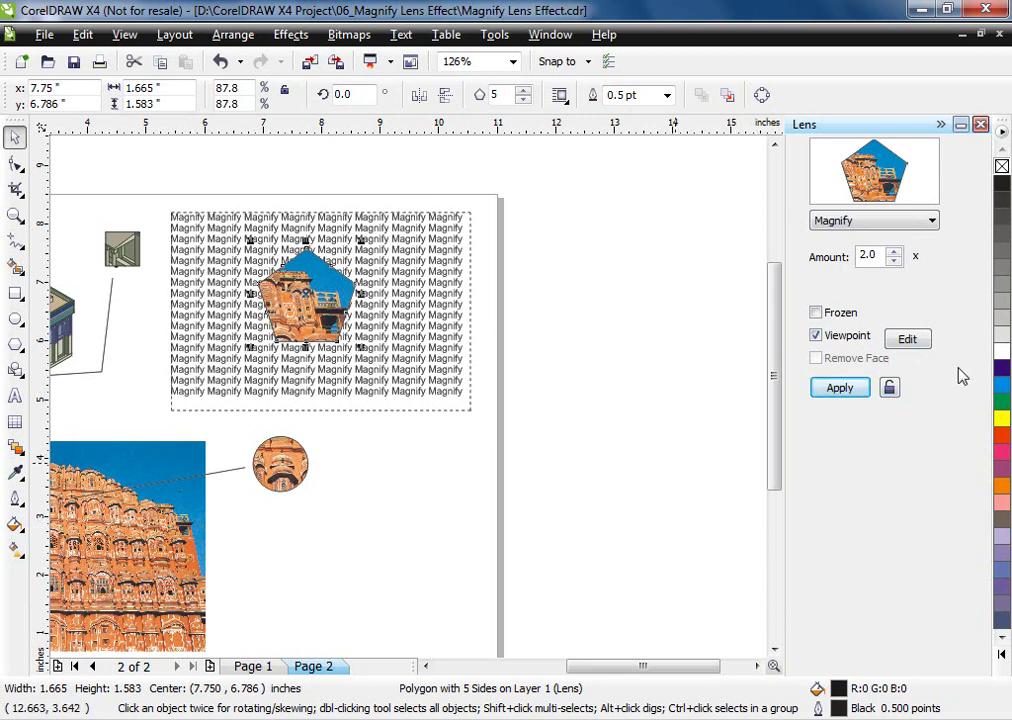
pyautogui.click(907, 339)
pyautogui.moveTo(383, 522)
pyautogui.mouseDown()
pyautogui.moveTo(262, 338)
pyautogui.moveTo(200, 280)
pyautogui.mouseUp()
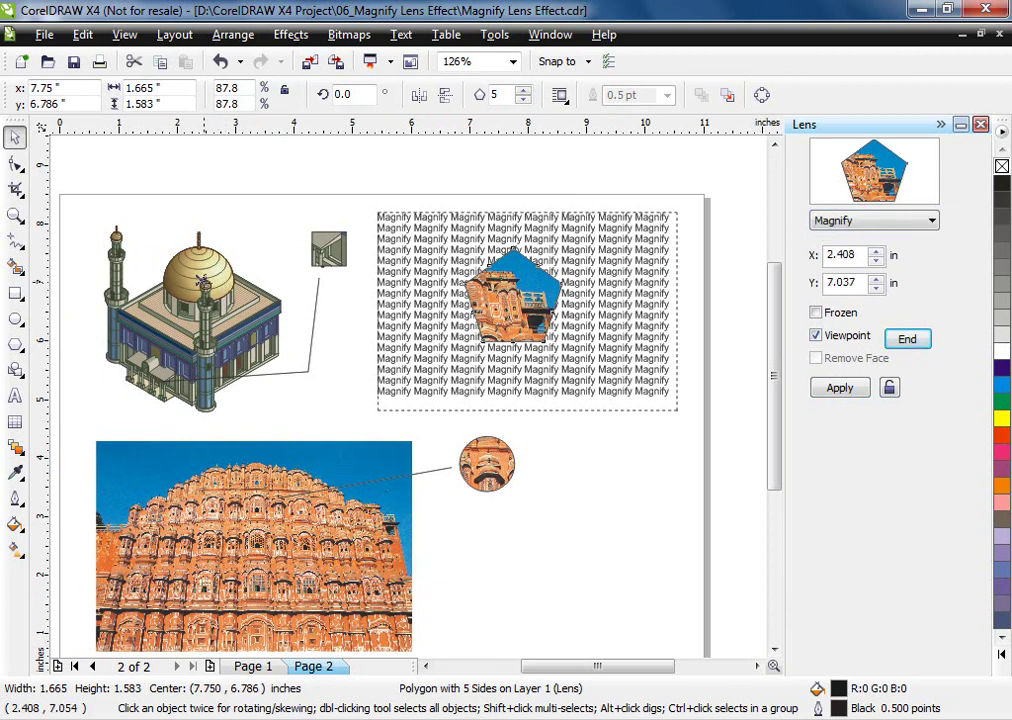
pyautogui.click(839, 389)
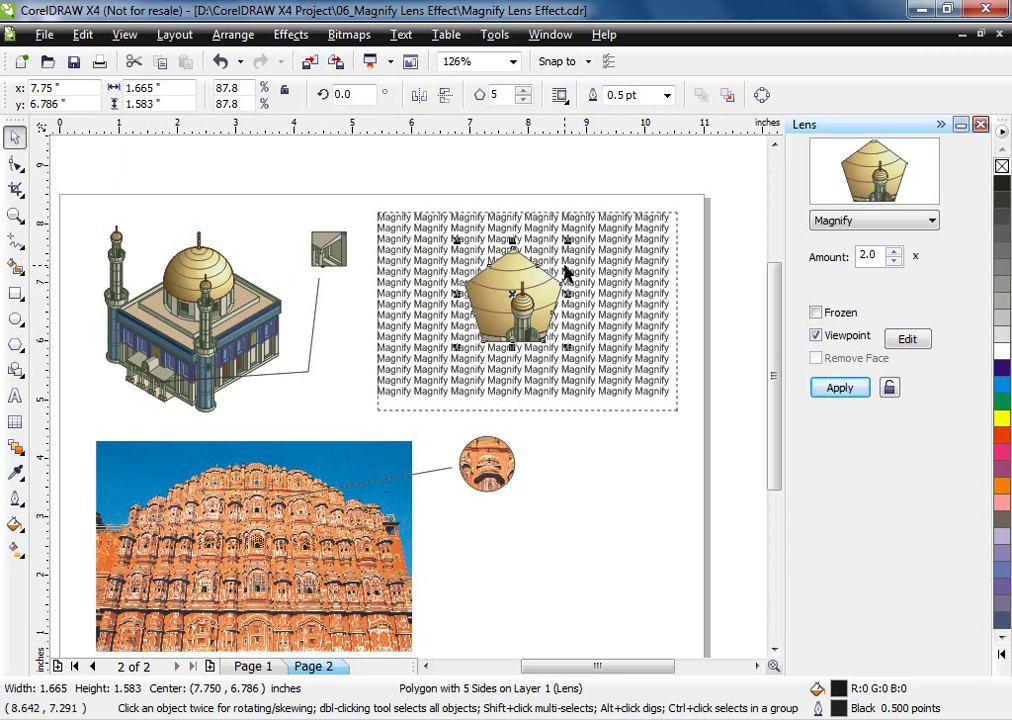
# Step: Set the pentagon lens's viewpoint on the Magnify text beneath it, at about X 7.87, Y 6.73 inches, and apply it
pyautogui.click(907, 339)
pyautogui.moveTo(206, 279); pyautogui.dragTo(520, 296)
pyautogui.click(907, 339)
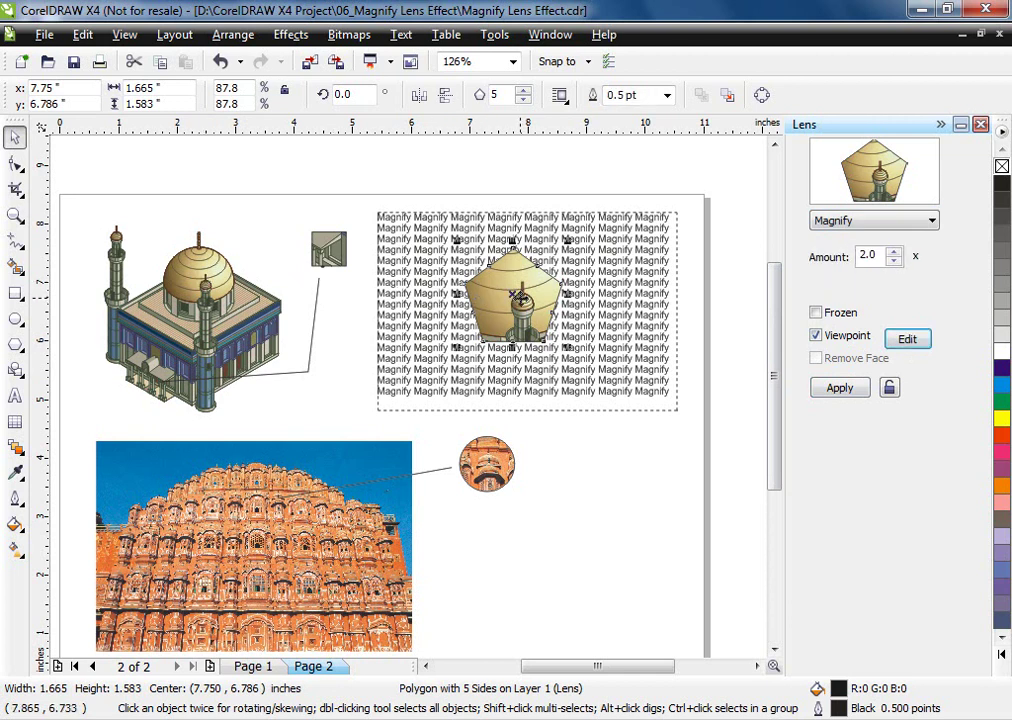
pyautogui.click(840, 389)
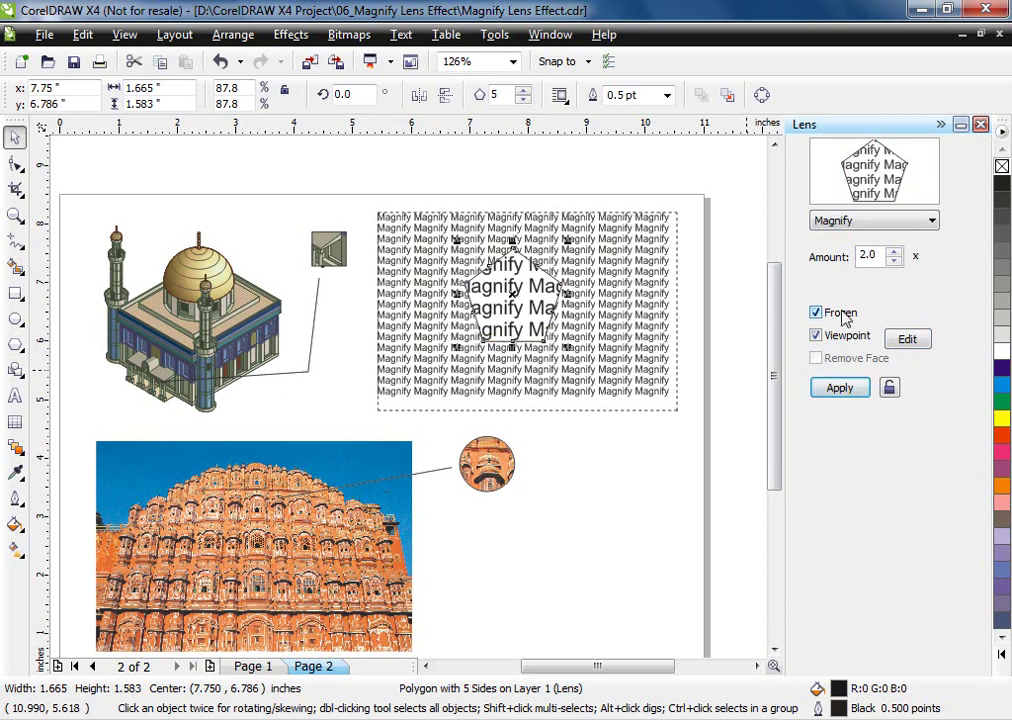
# Step: Freeze the pentagon's Magnify lens and move it below the text block, centred at about X 9.42, Y 3.36 inches
pyautogui.click(840, 388)
pyautogui.moveTo(541, 308); pyautogui.dragTo(622, 494)
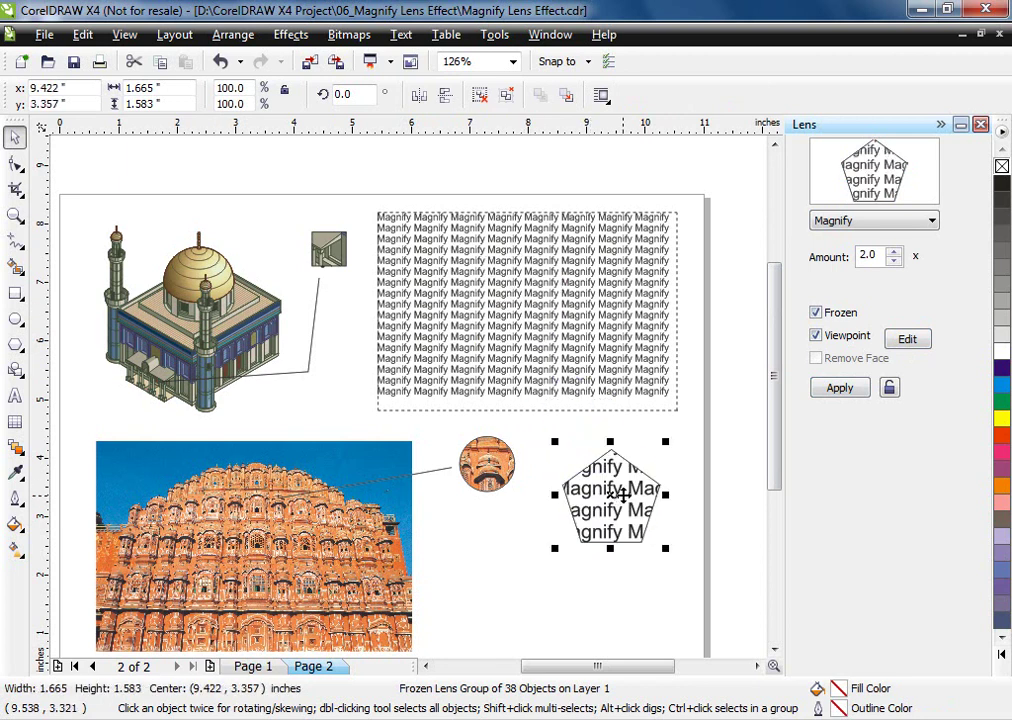